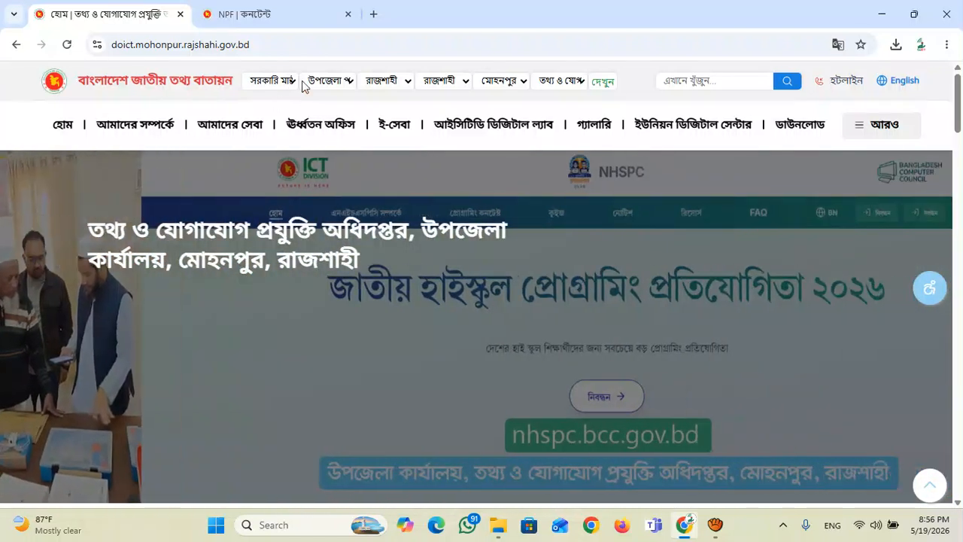
Step: Open the banner list in the portal back office and delete the banner titled "বাকশিমইল উচ্চ বিদ্যালয় স্মার্ট শ্রেণিকক্ষ"
click(235, 16)
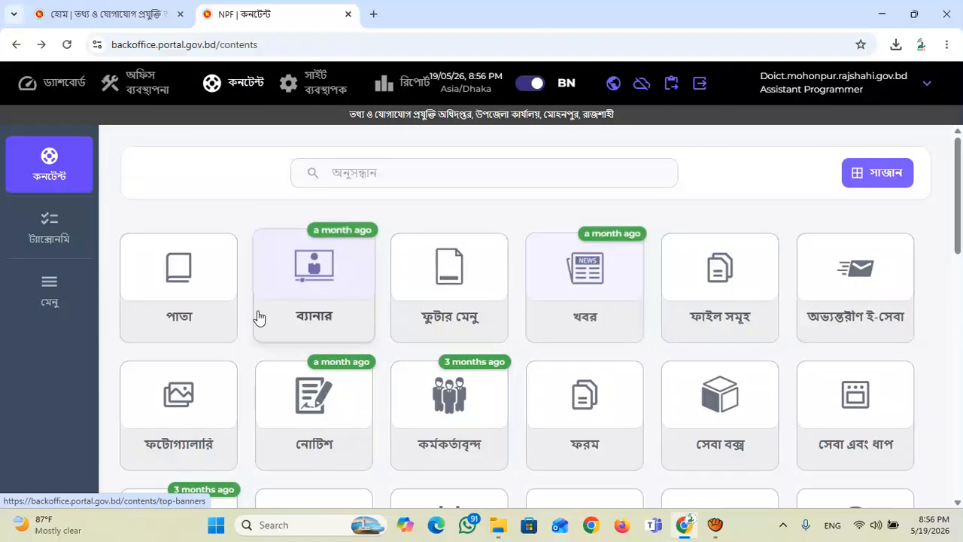
click(314, 273)
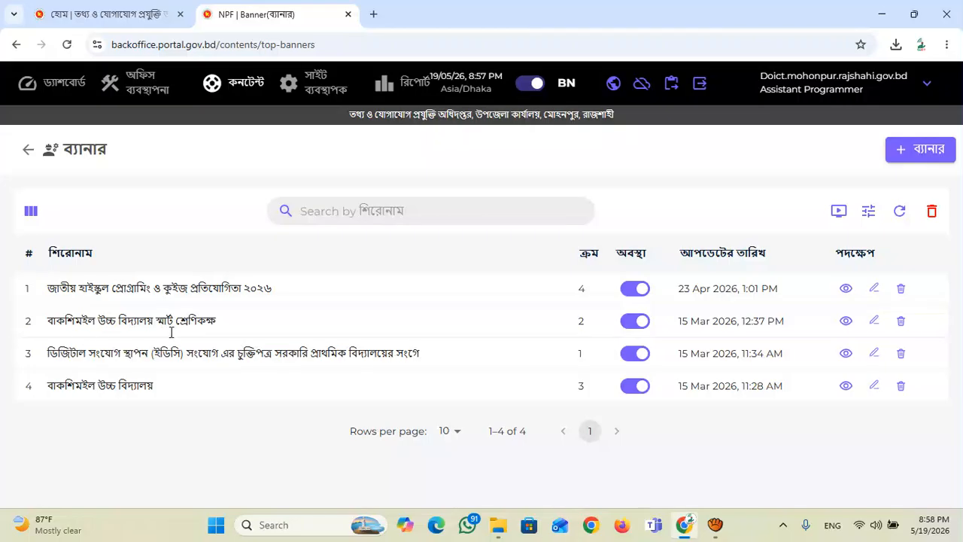
click(903, 323)
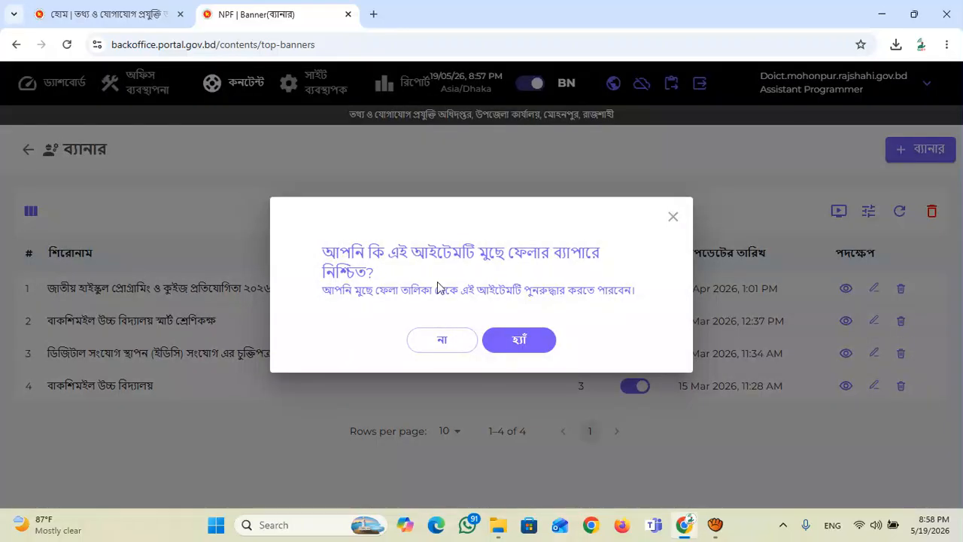
click(528, 345)
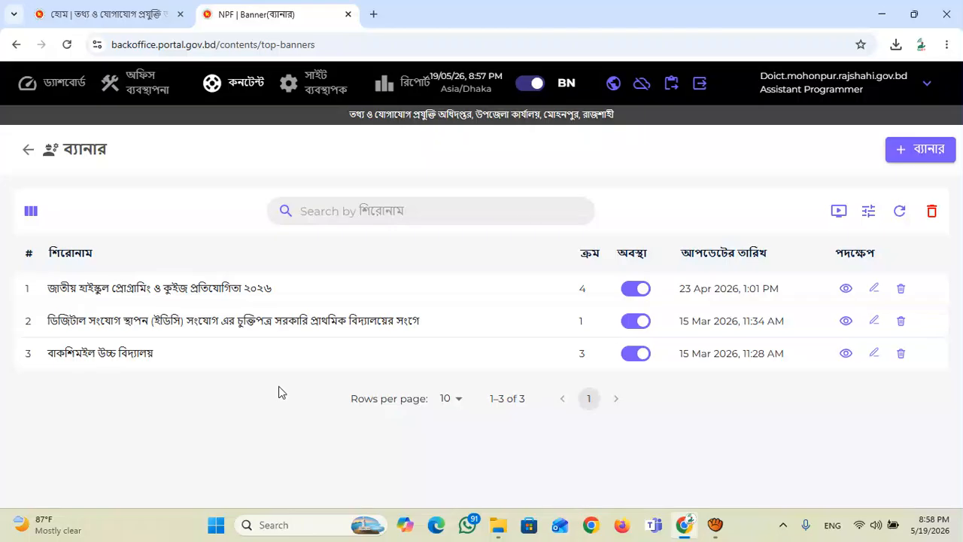
Step: Start a new banner entry and launch Avro Keyboard for Bangla typing
click(926, 154)
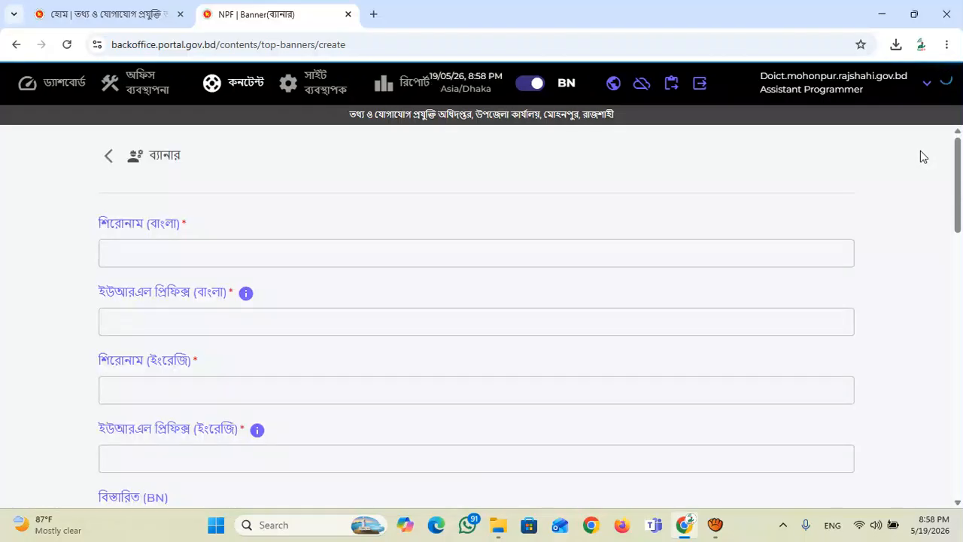
click(163, 256)
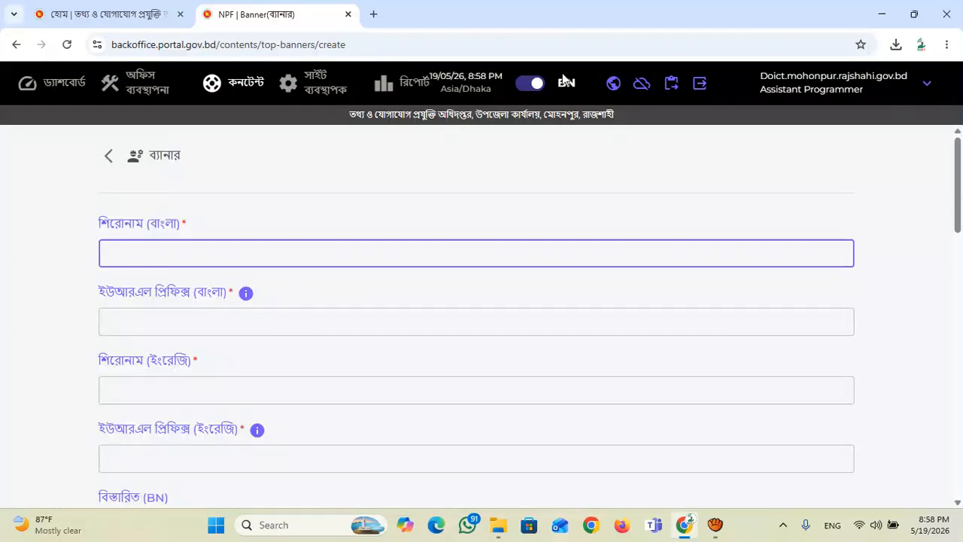
click(308, 531)
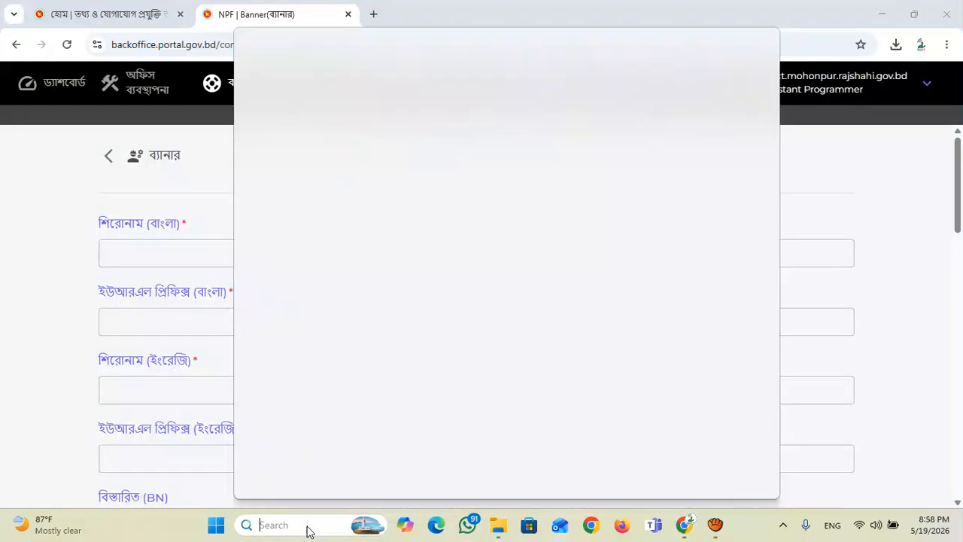
text(Ab)
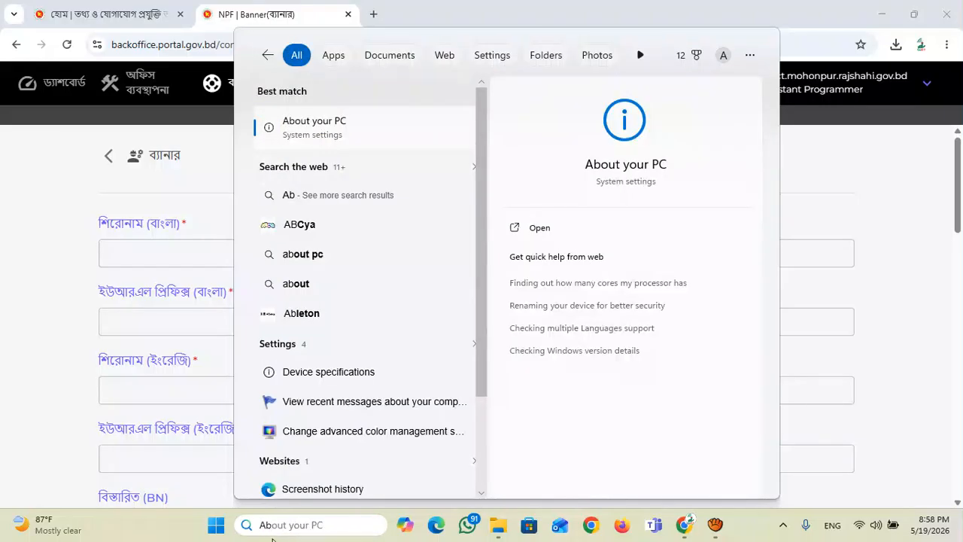
key(BackSpace)
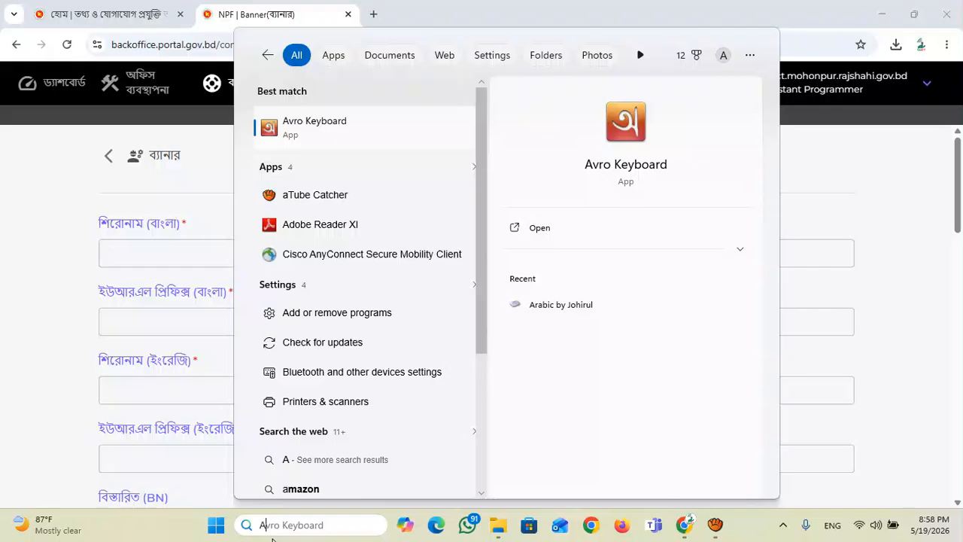
click(342, 135)
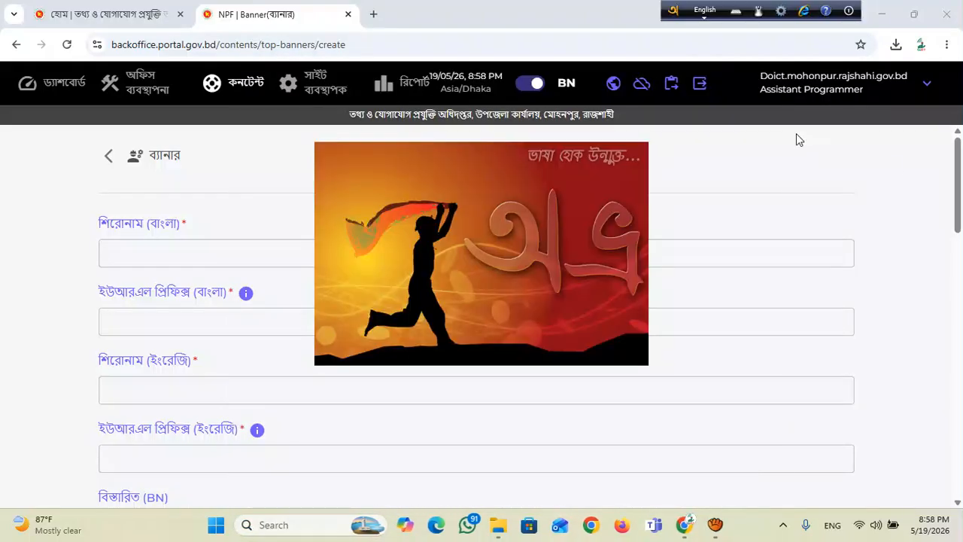
click(705, 19)
Step: Switch Avro to Bangla input and enter "বাকশিমইল উচ্চ বিদ্যালয়" in the Bangla title field
click(221, 258)
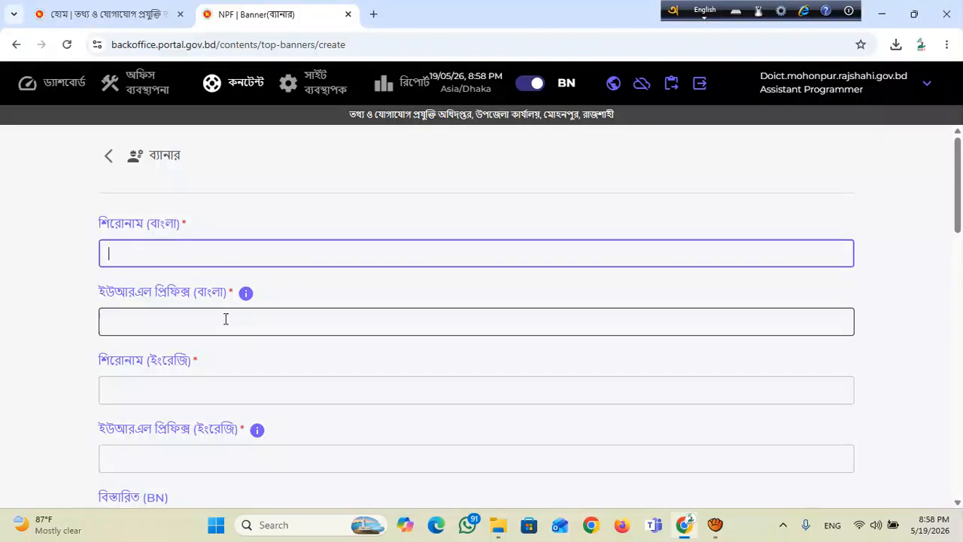
text(B)
key(F12)
text(bakSimoi)
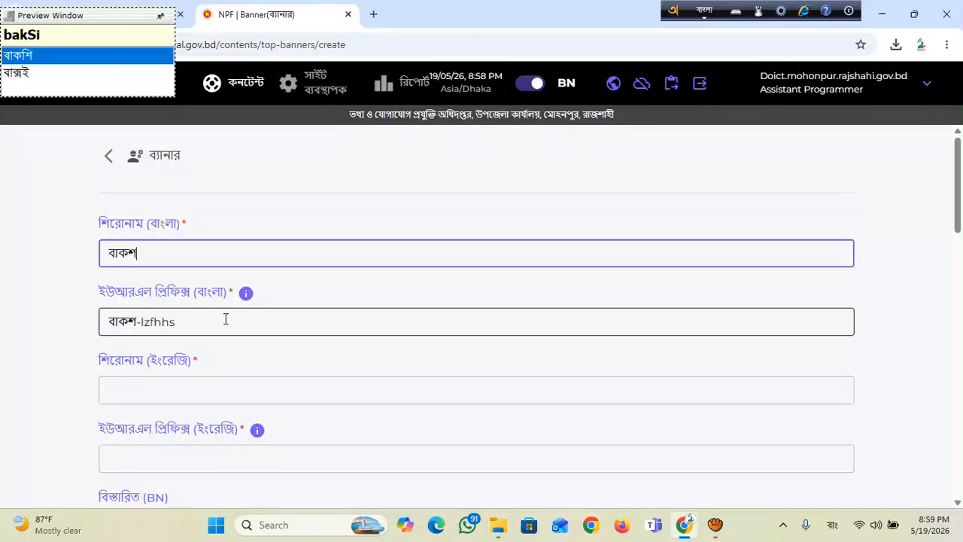
text(l uc)
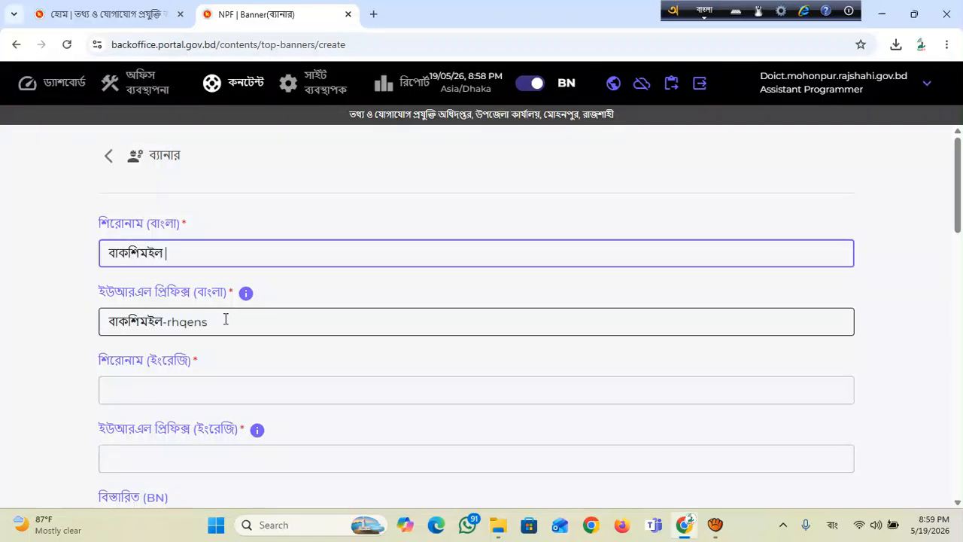
text(c bidh)
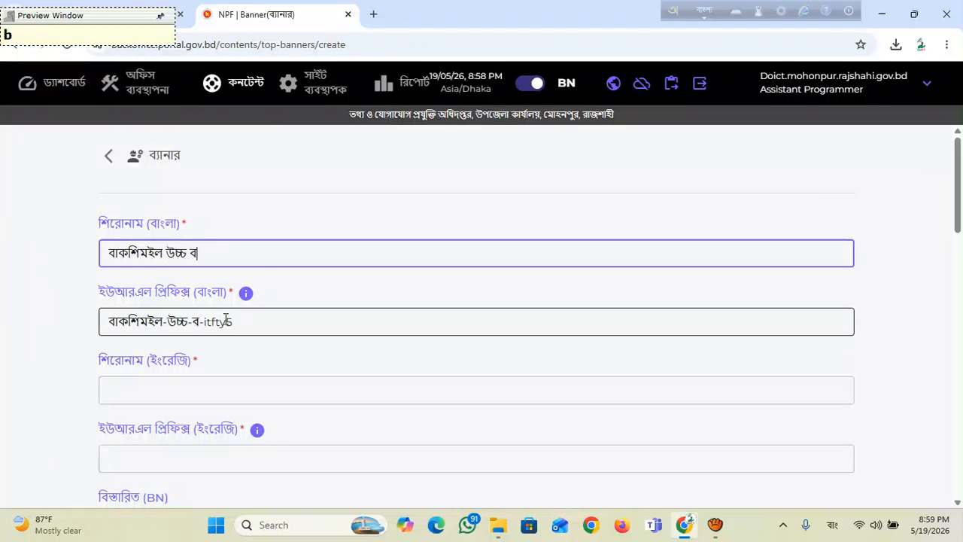
text(ya=)
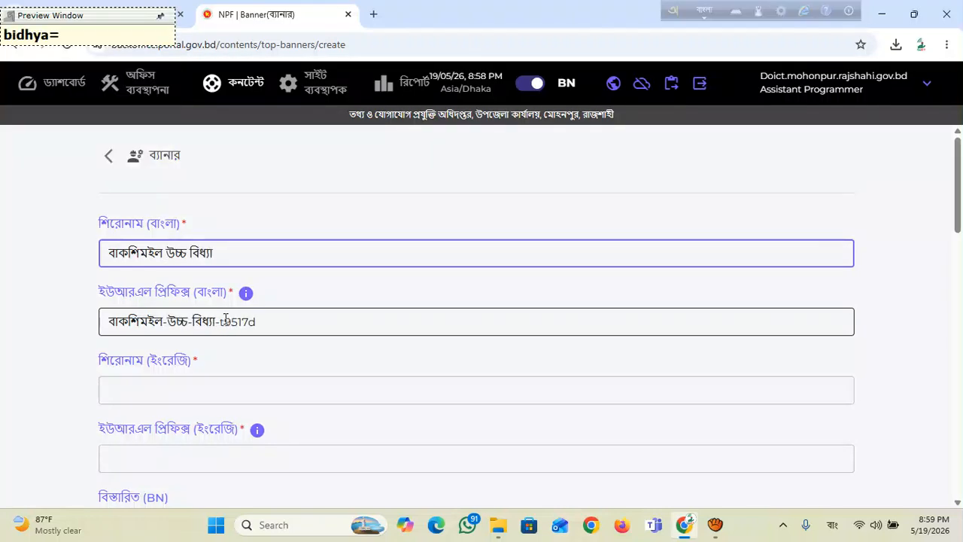
key(BackSpace)
key(BackSpace)
key(BackSpace)
key(BackSpace)
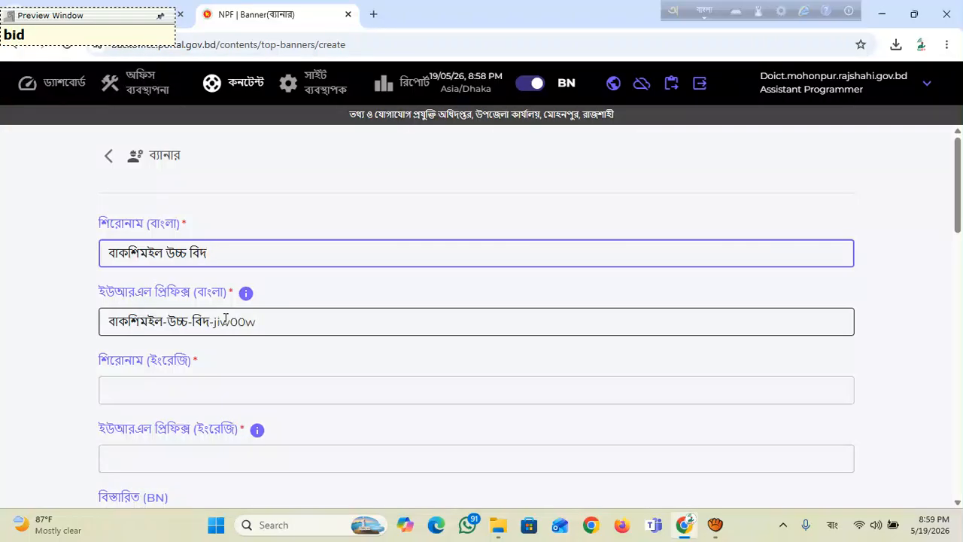
text(yaloy )
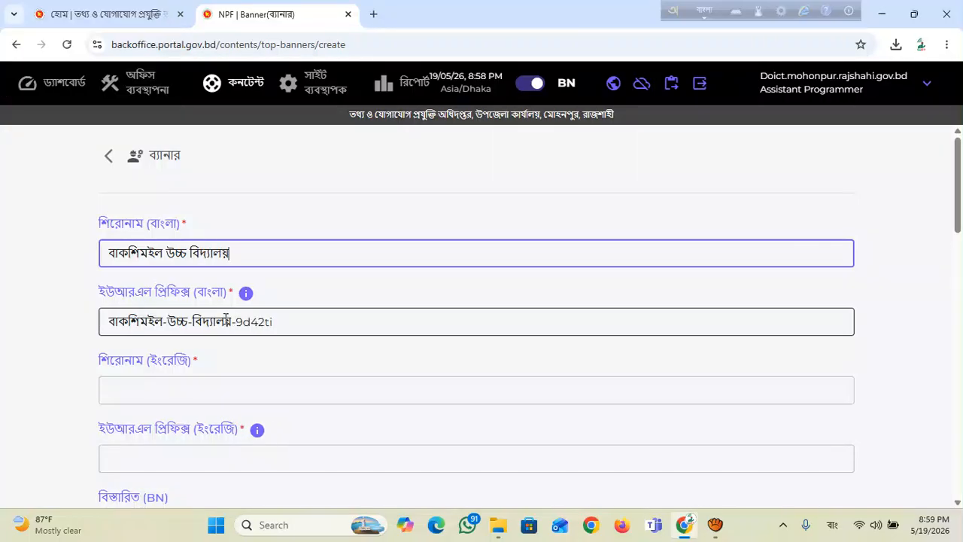
Step: Extend the Bangla title with the words "স্মার্ট শ্রেণিকক্ষ"
text(sa)
key(BackSpace)
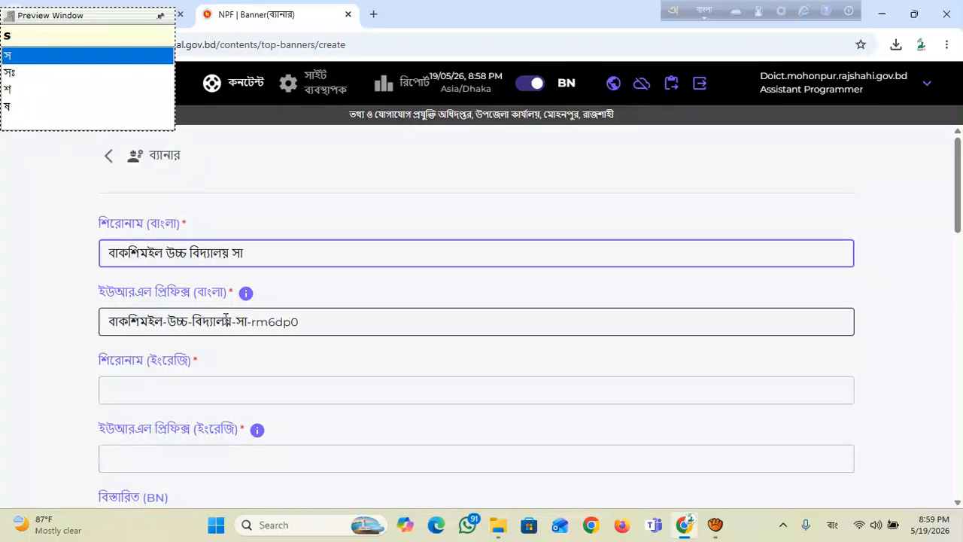
text(marrT)
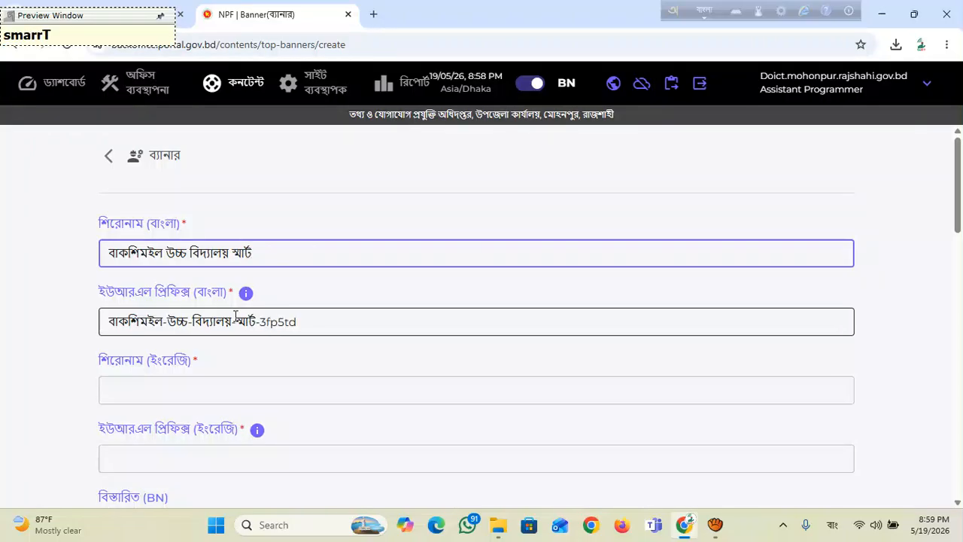
text( SReNIkokk)
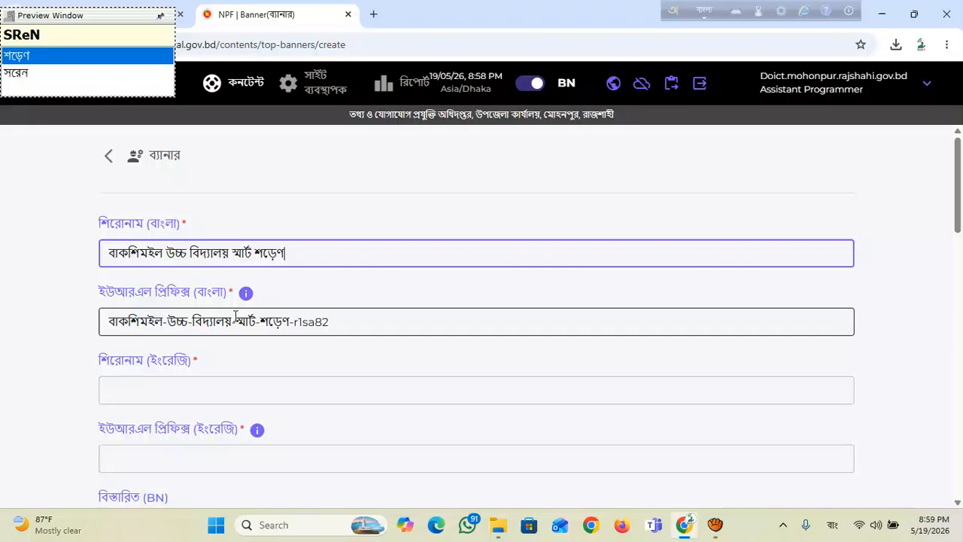
text(h)
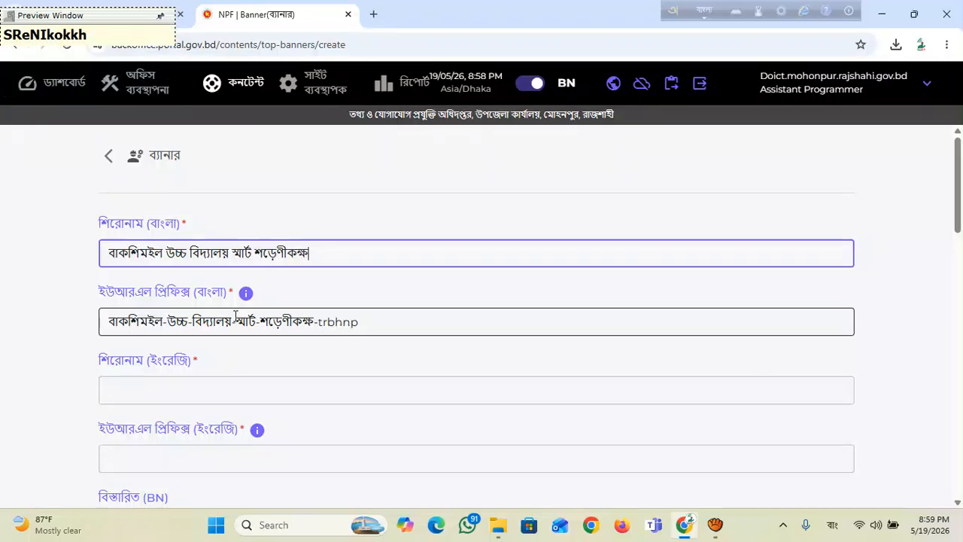
key(BackSpace)
key(BackSpace)
key(BackSpace)
key(BackSpace)
key(BackSpace)
key(BackSpace)
key(BackSpace)
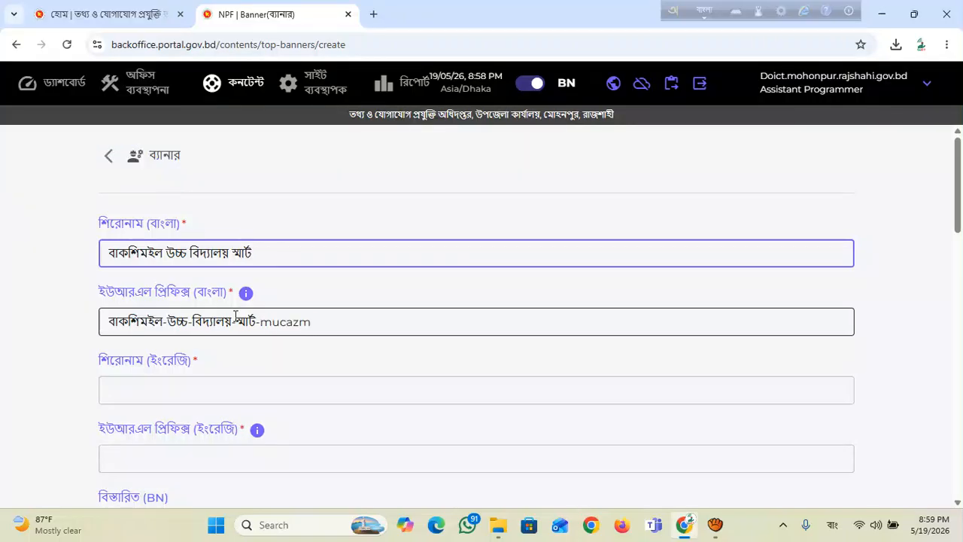
text(SreNikokkh)
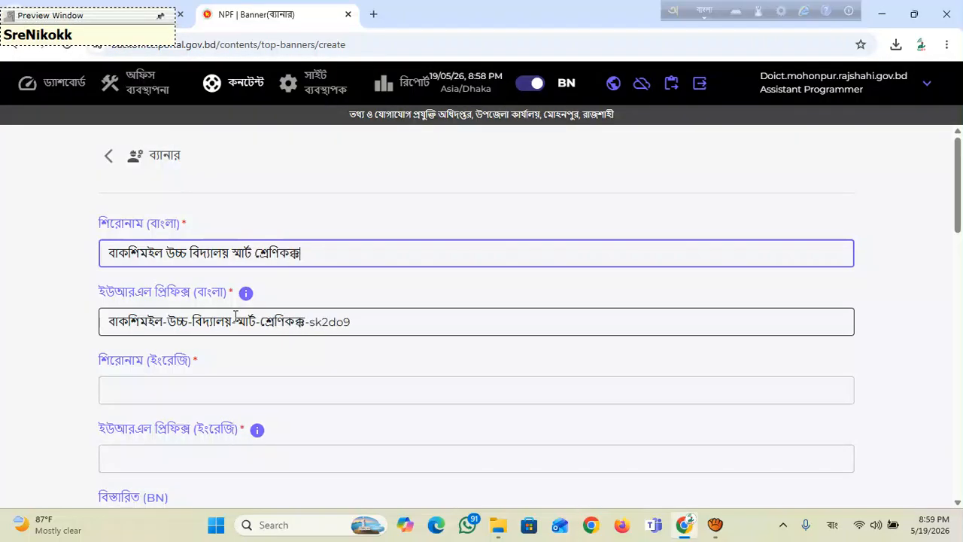
key(Return)
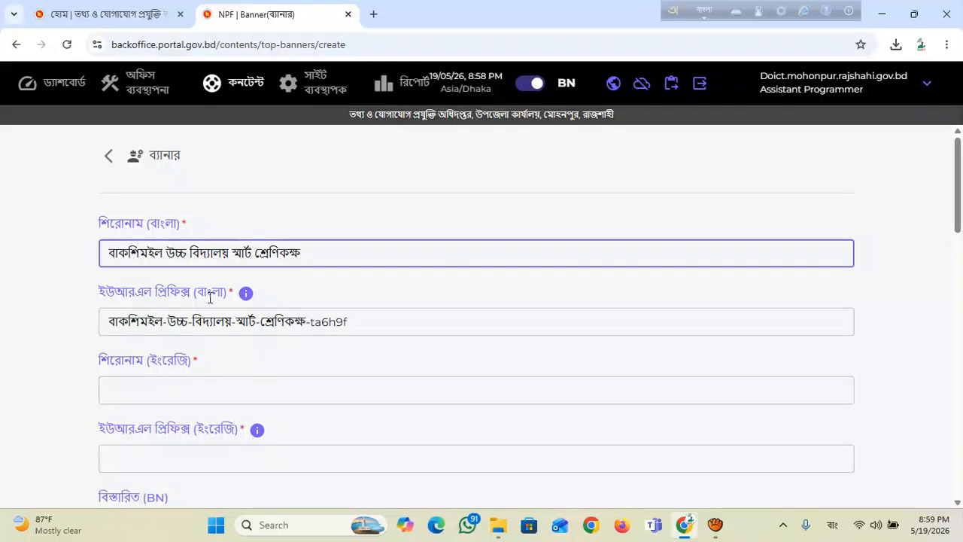
Step: Go to the English title field and switch both Avro and the Windows input language to English
scroll(162, 323, down, 1)
click(166, 324)
click(696, 9)
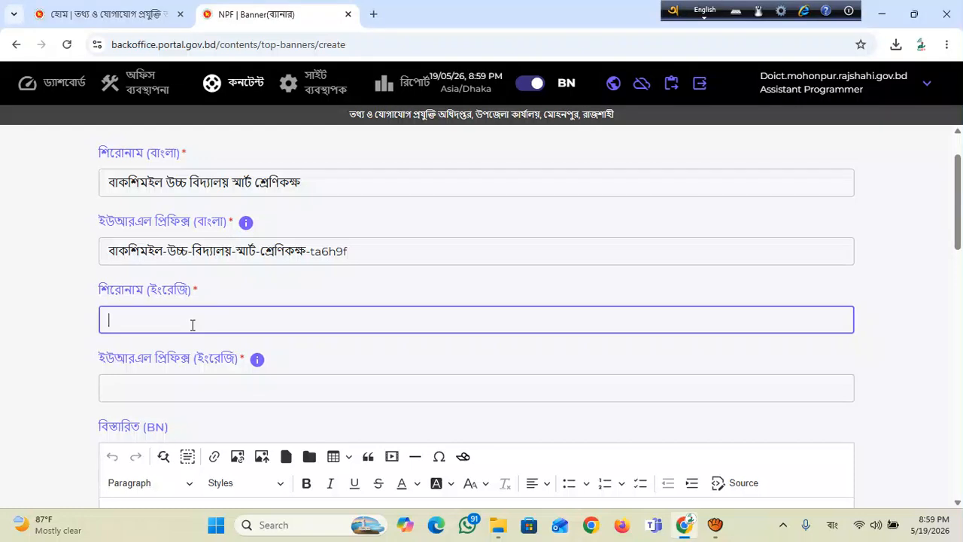
text(ব)
key(BackSpace)
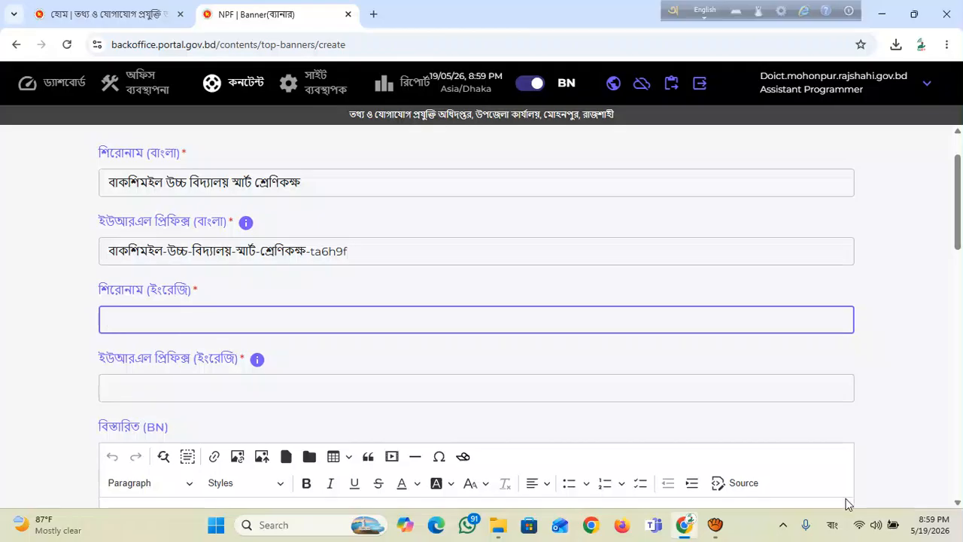
click(831, 524)
click(783, 384)
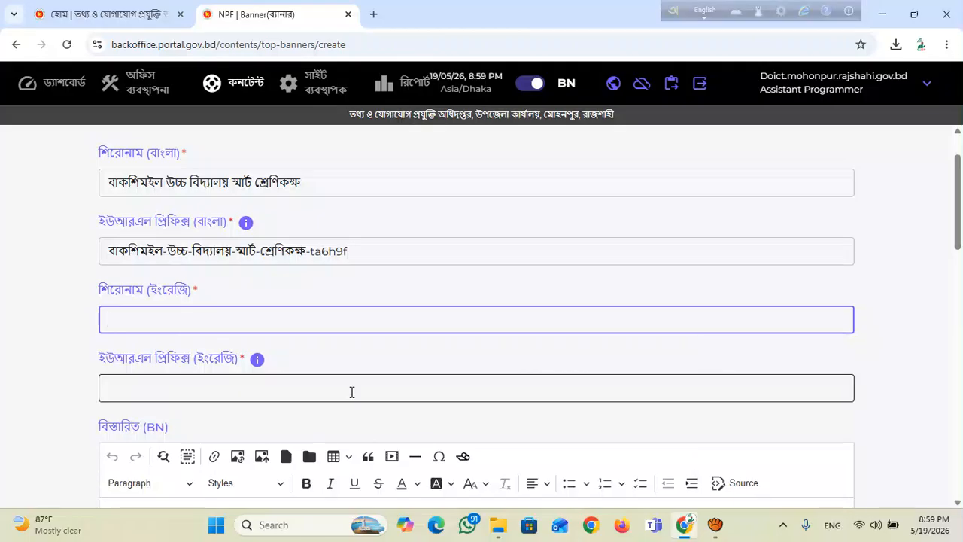
Step: Enter "Bakshimoil High School Smart Classroom" as the banner's English title
text(B)
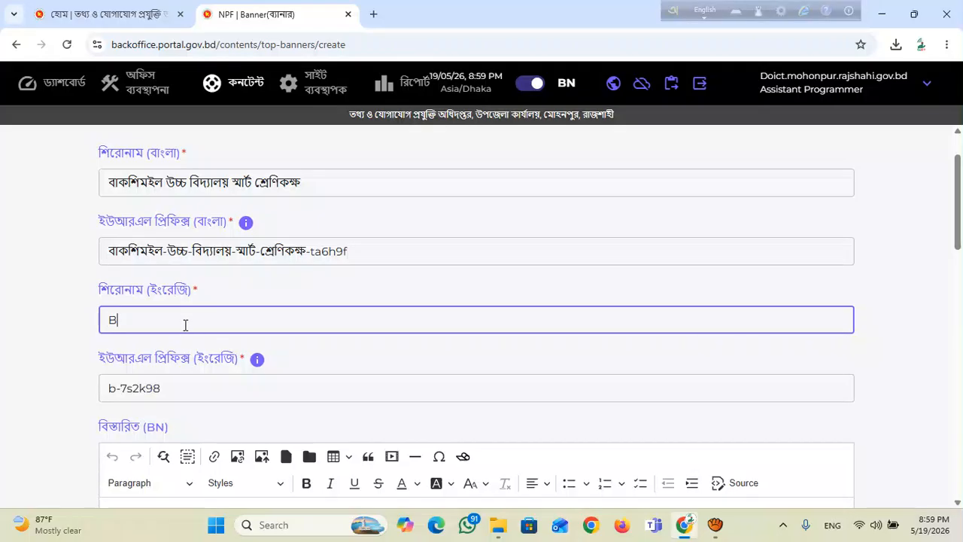
text(akshimo)
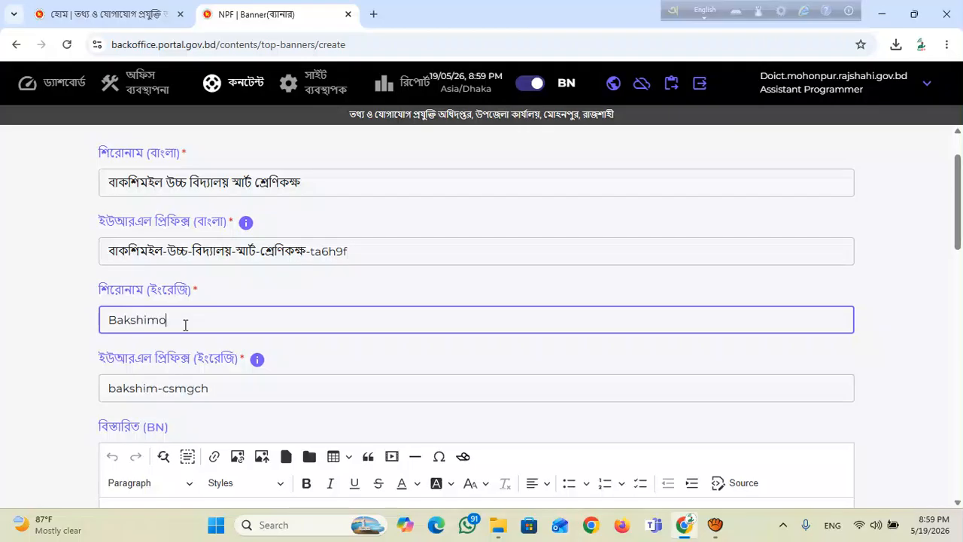
text(il Hi)
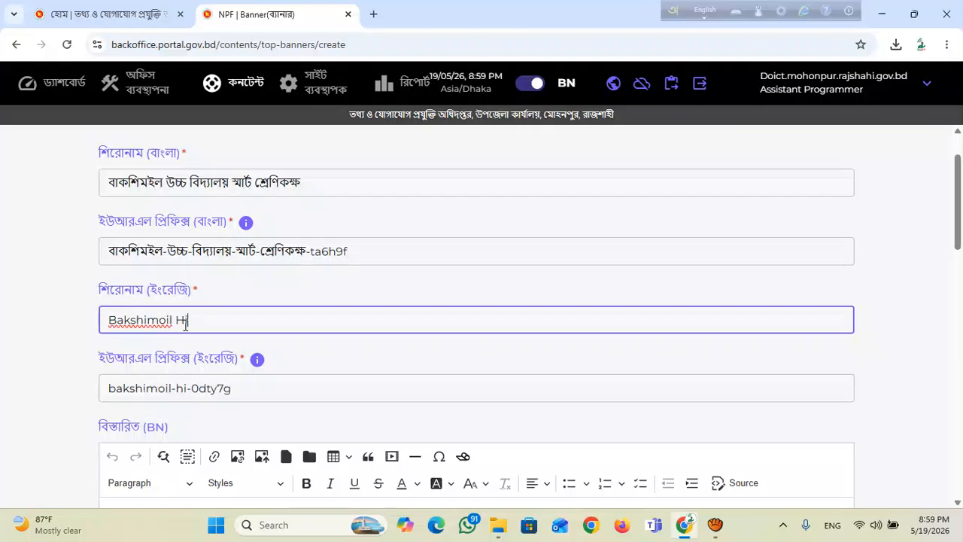
text(gh SChoo)
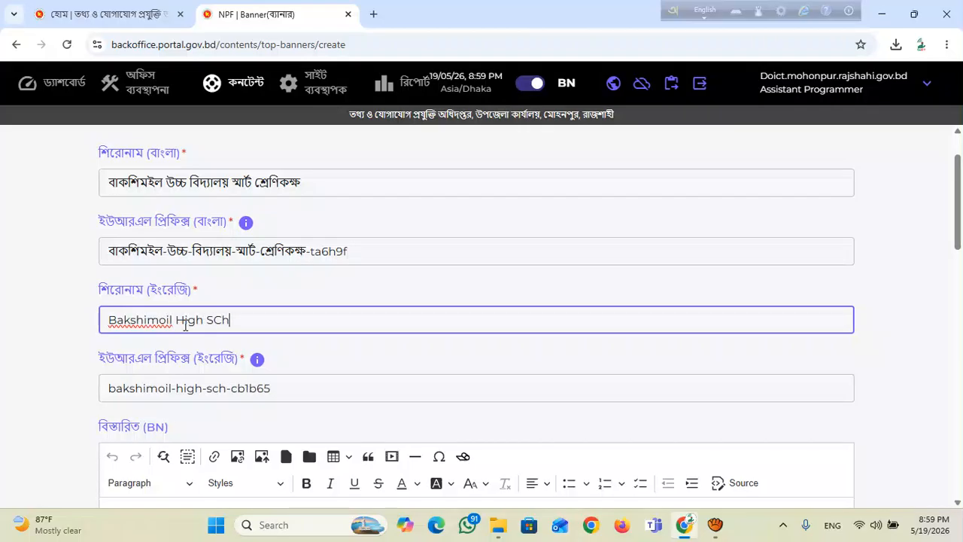
key(BackSpace)
key(BackSpace)
key(BackSpace)
key(BackSpace)
text(chool)
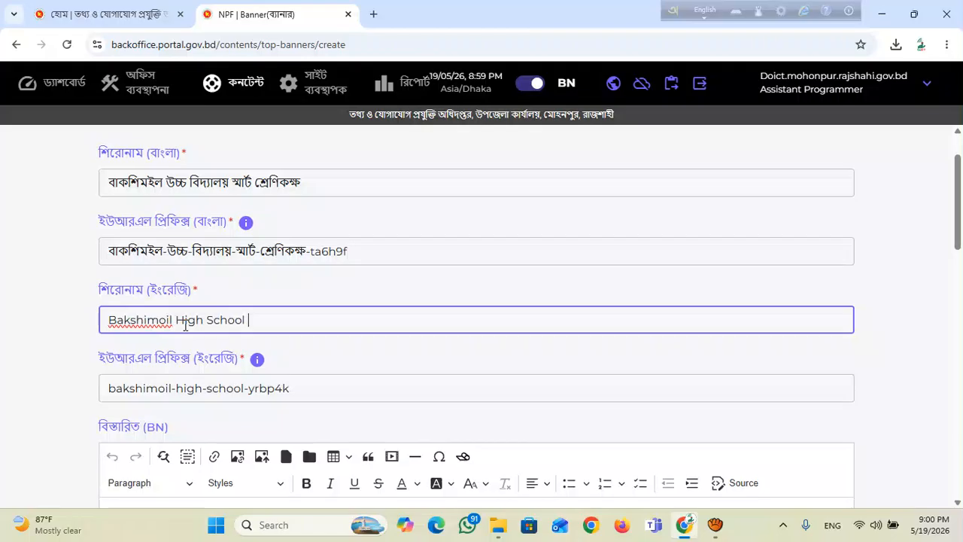
text( Smart)
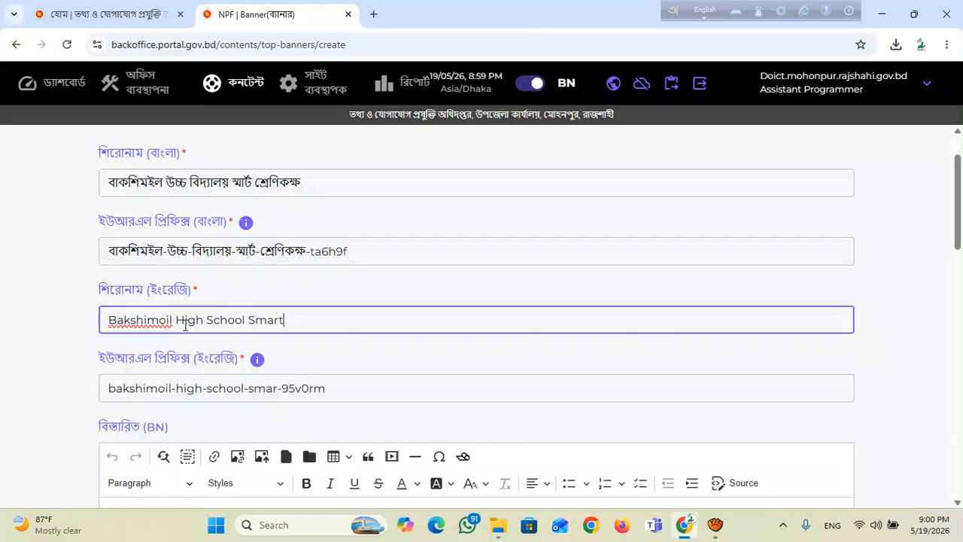
text( Clas)
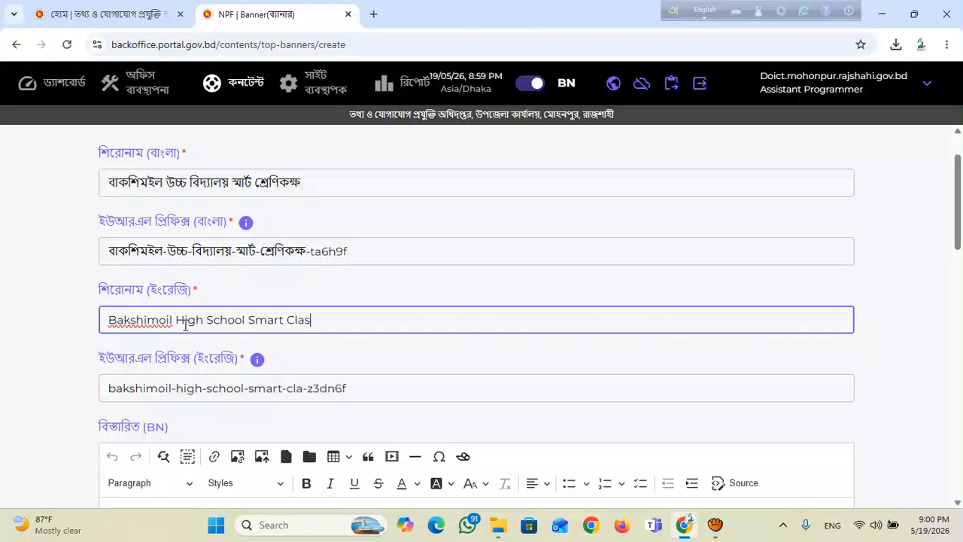
text(sroom)
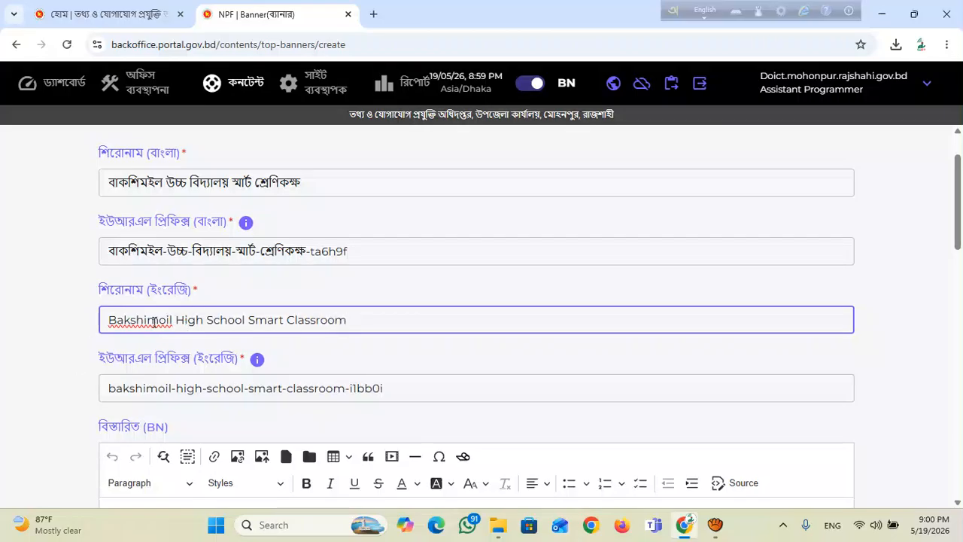
Step: Upload "Banner 1900 X 500 Pixels" from the Banner folder on the Desktop as the banner's image
scroll(231, 320, down, 4)
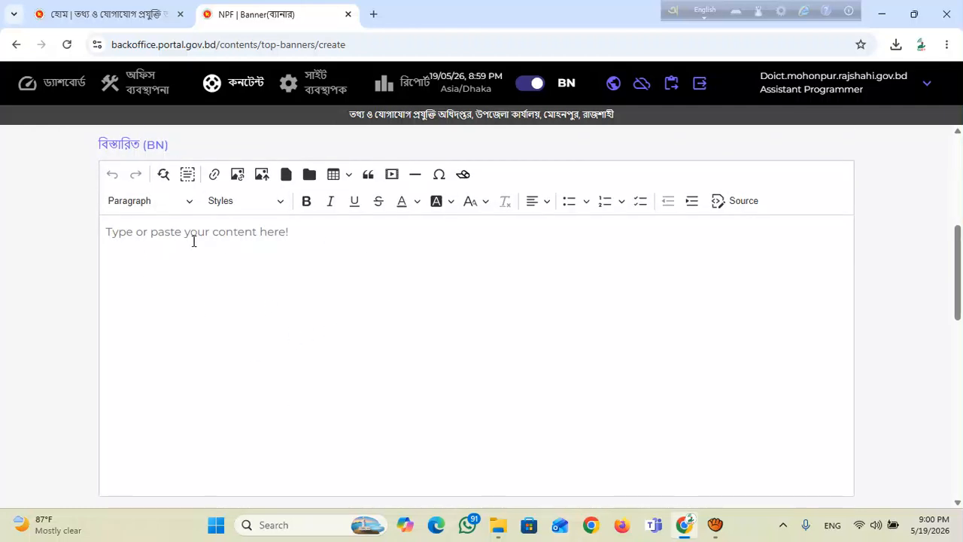
scroll(357, 340, down, 1)
scroll(357, 341, down, 2)
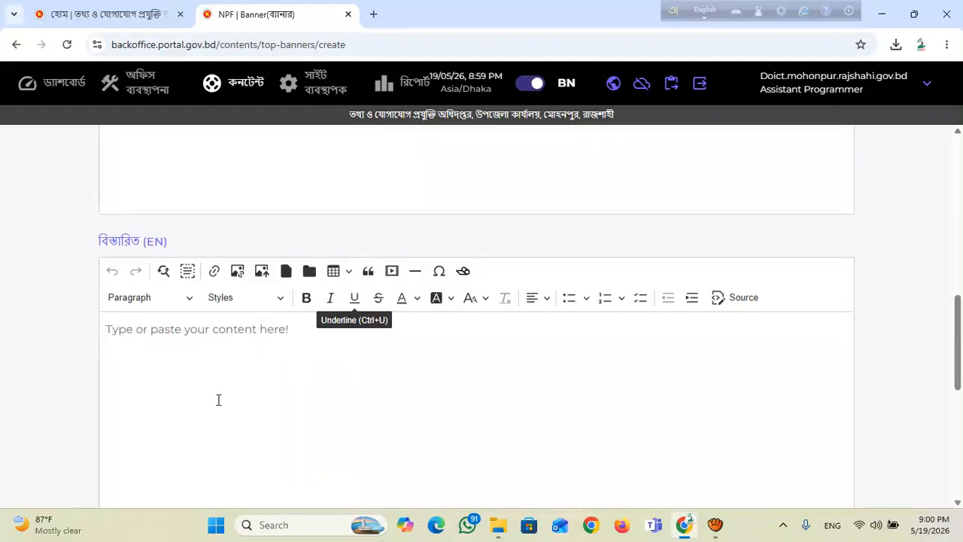
scroll(226, 397, down, 3)
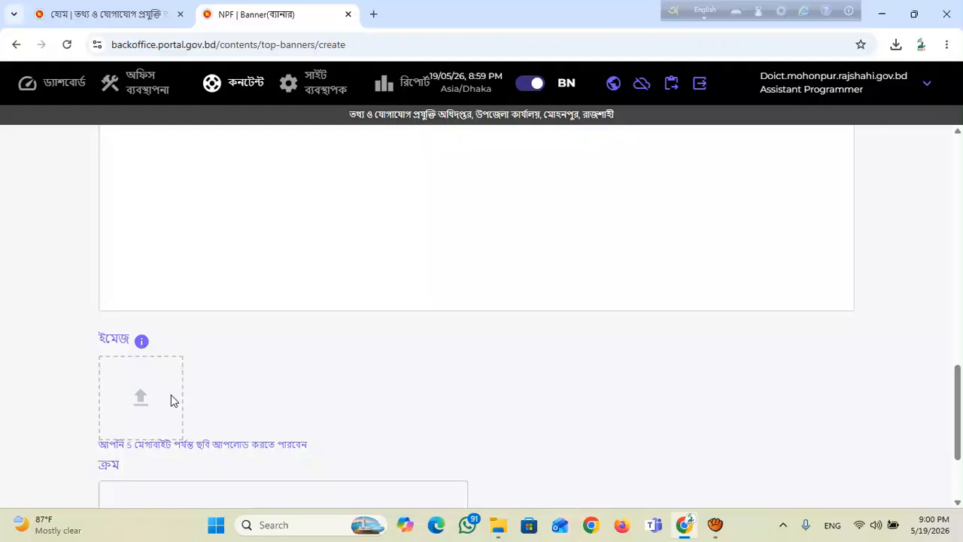
scroll(211, 426, down, 1)
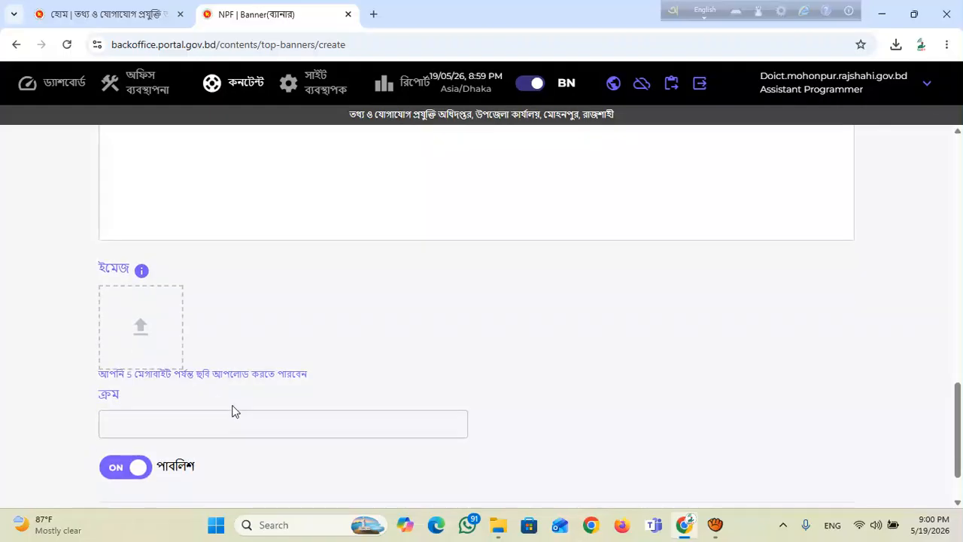
click(144, 328)
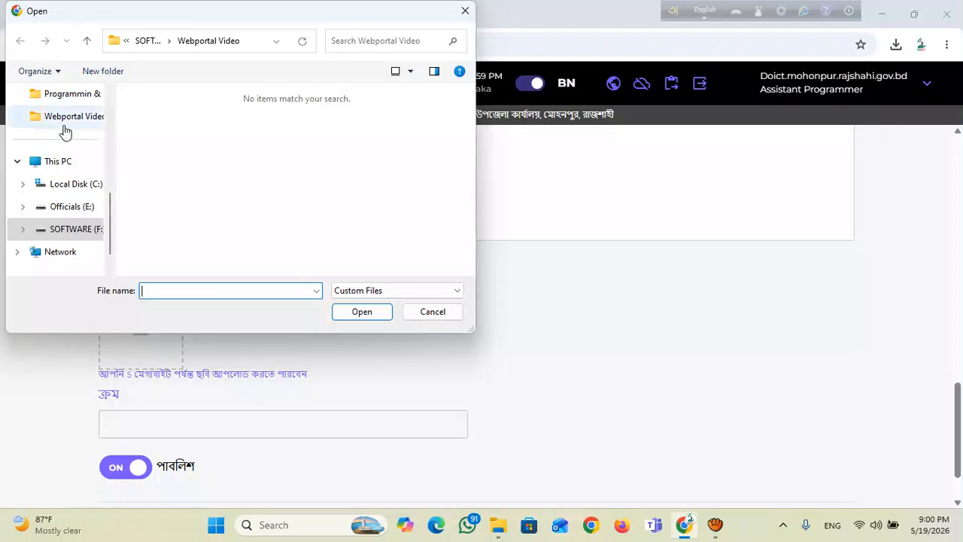
scroll(71, 140, up, 5)
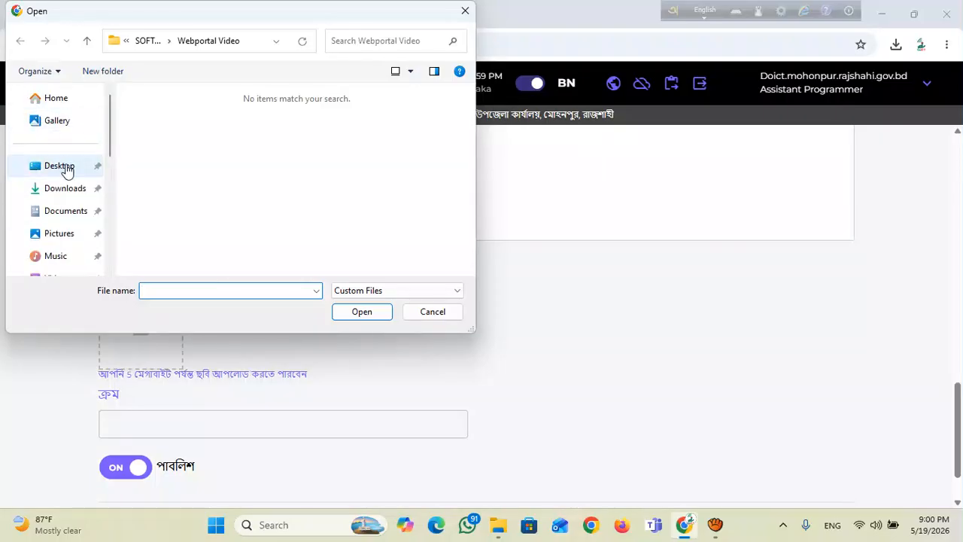
click(66, 169)
double_click(179, 142)
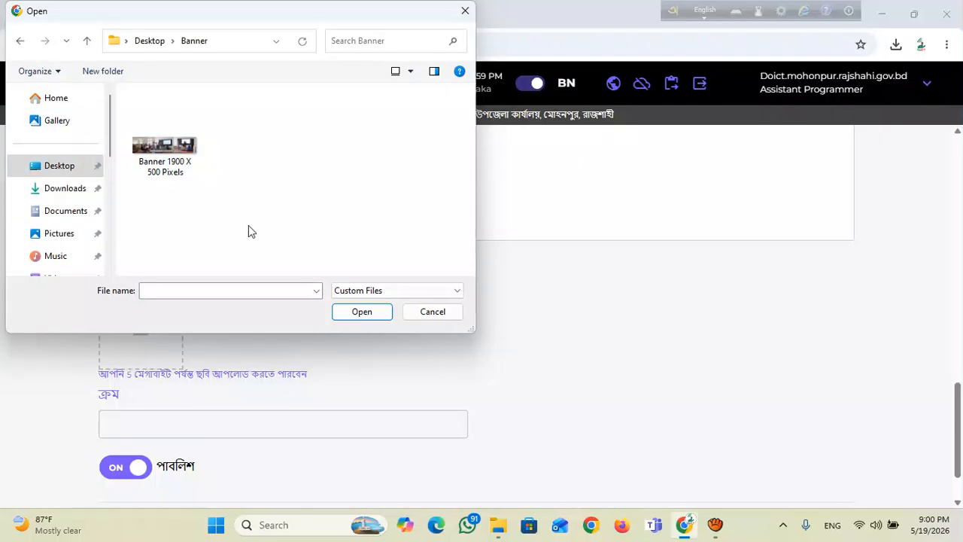
click(173, 162)
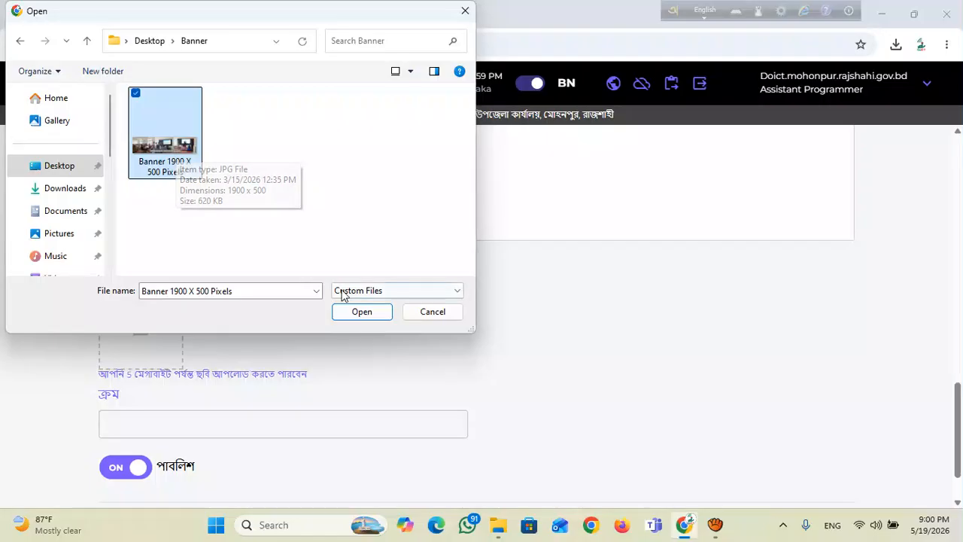
click(362, 315)
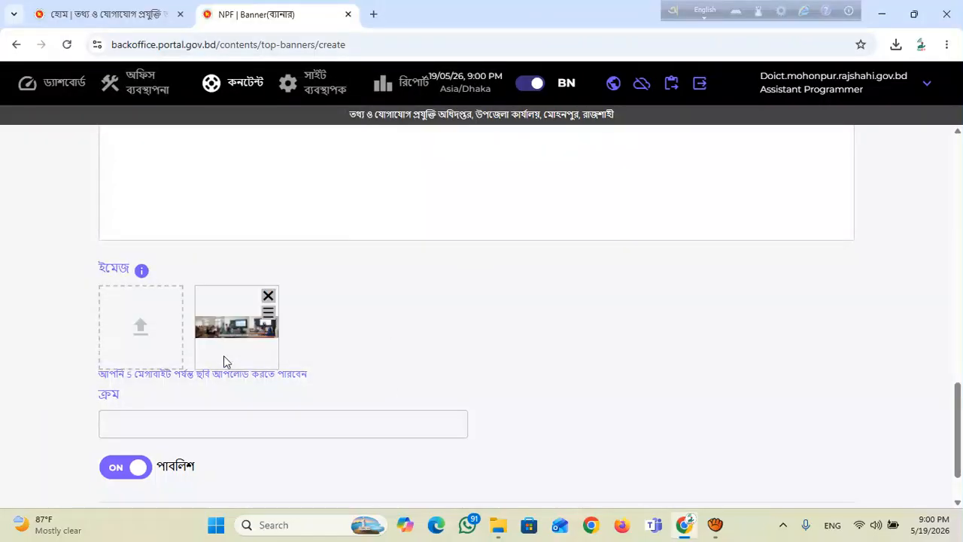
Step: Set the banner's order (ক্রম) to 2 and create the banner with publishing left on
click(198, 433)
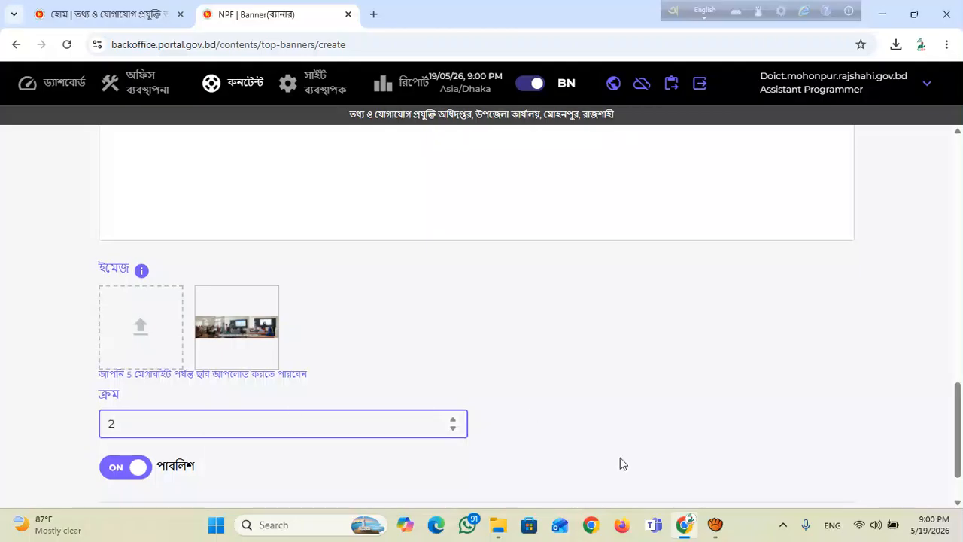
scroll(504, 428, down, 1)
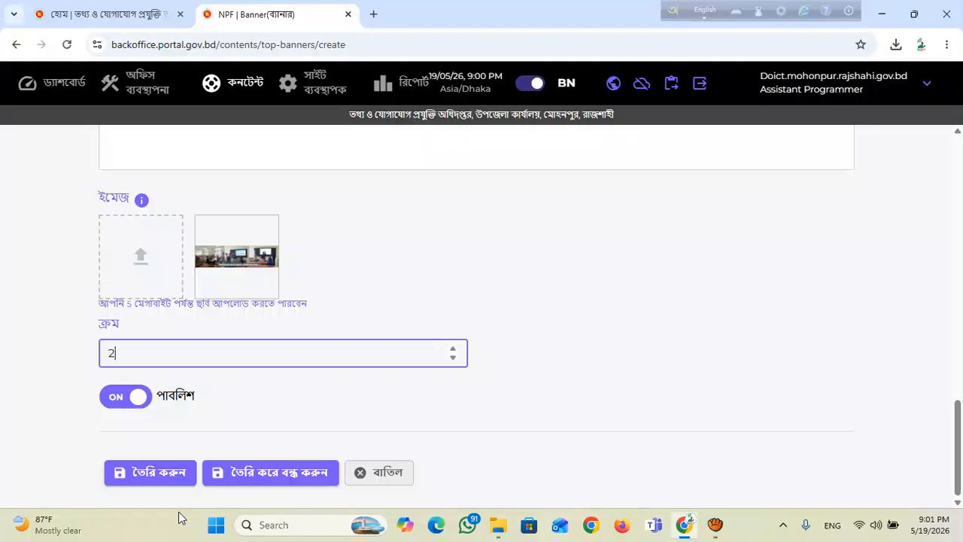
click(172, 480)
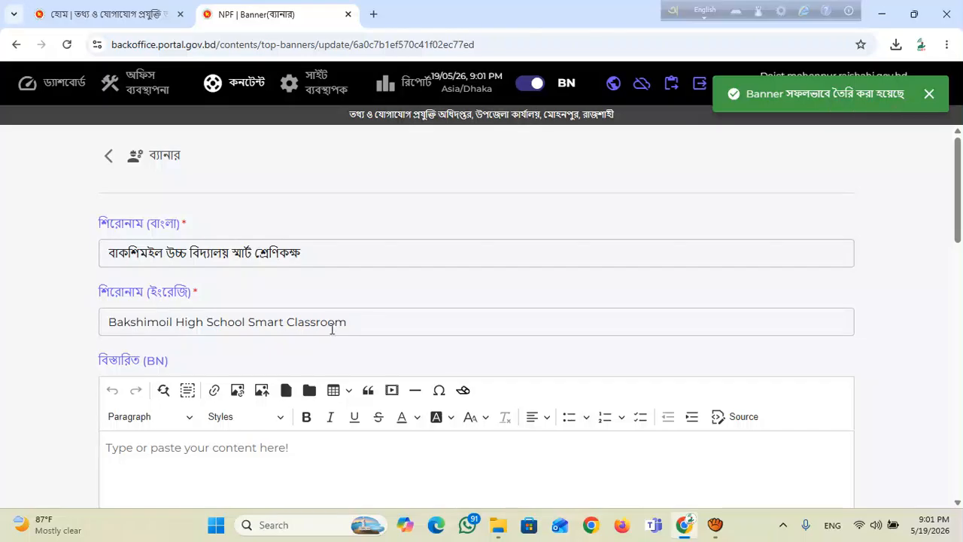
Step: Look over the saved banner's details and return to the banner list
scroll(344, 284, down, 5)
scroll(232, 324, up, 4)
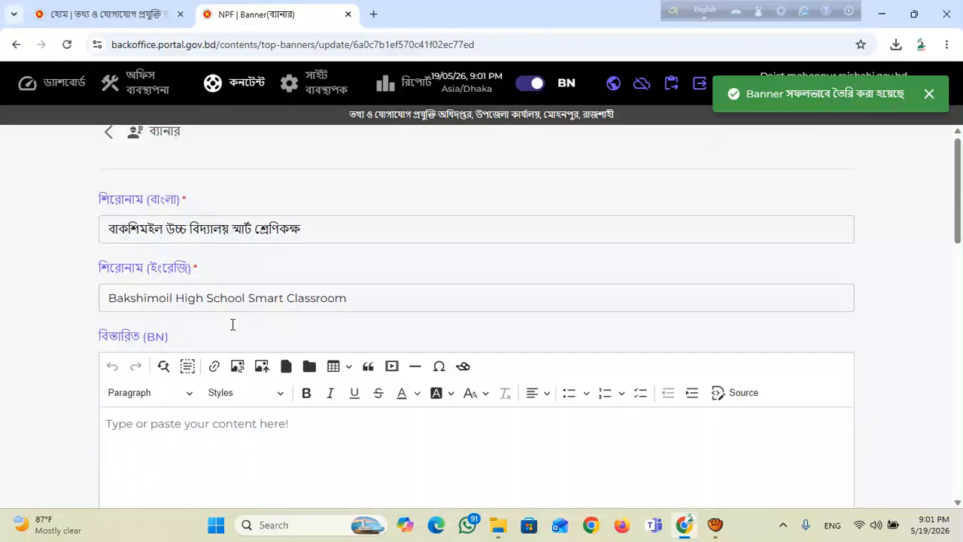
scroll(233, 324, up, 1)
click(108, 155)
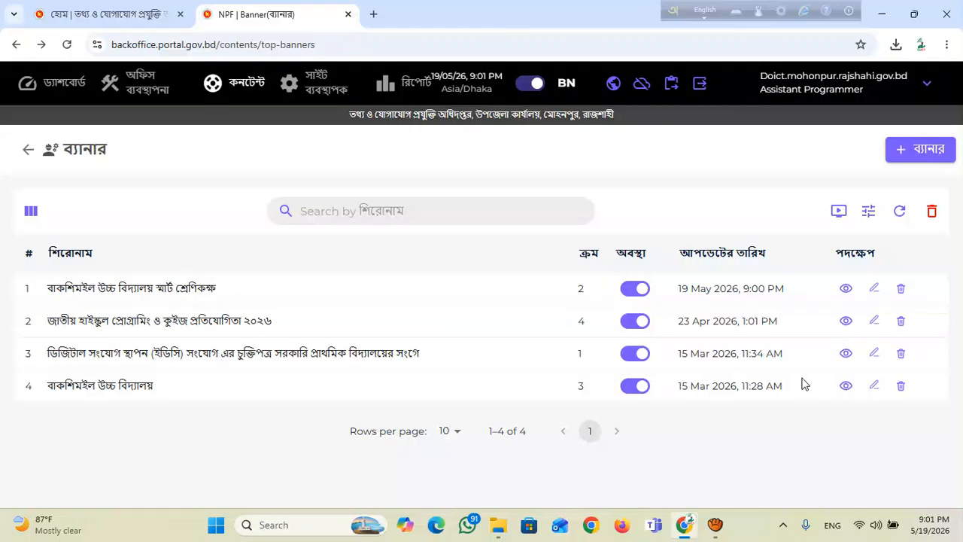
Step: Reload the office's public home page and dismiss the land service fair pop-up to view the banner slider
click(113, 13)
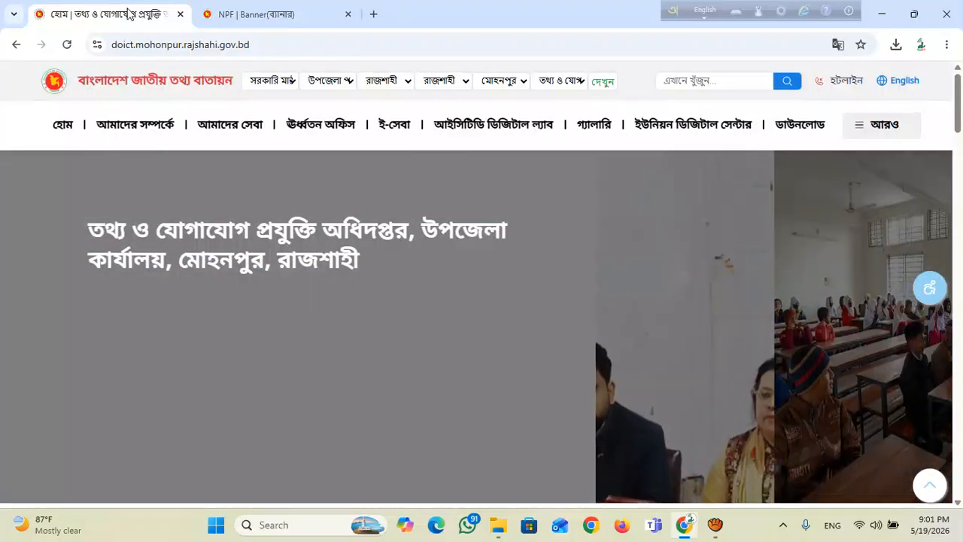
right_click(129, 14)
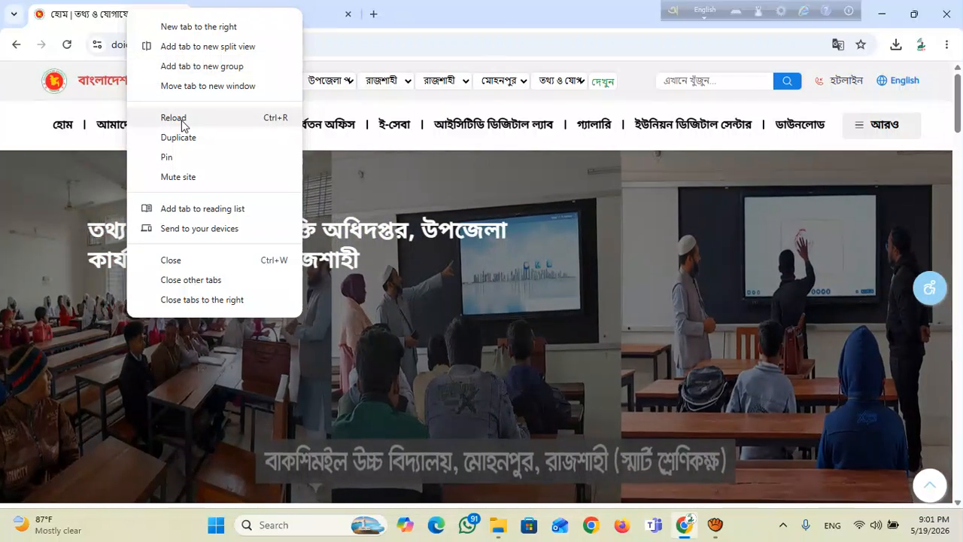
click(182, 121)
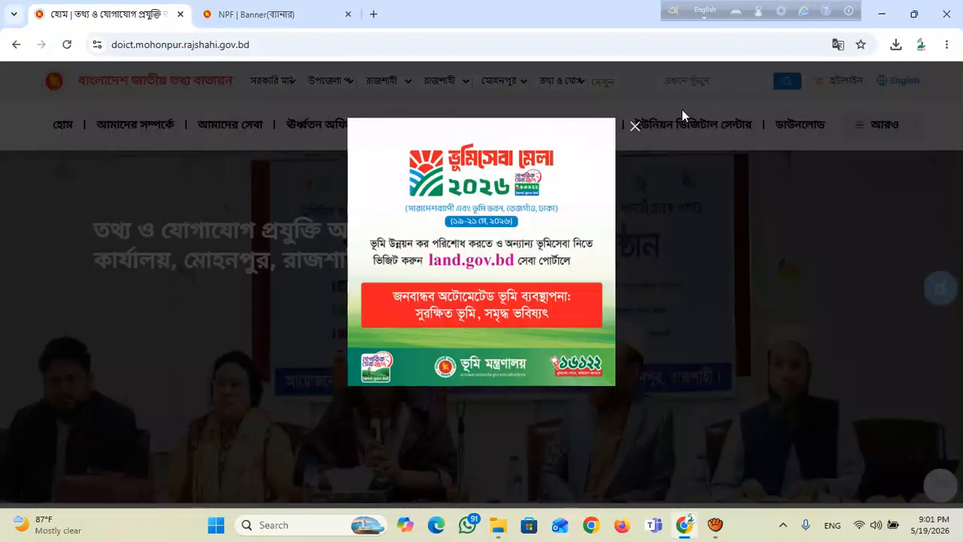
click(634, 127)
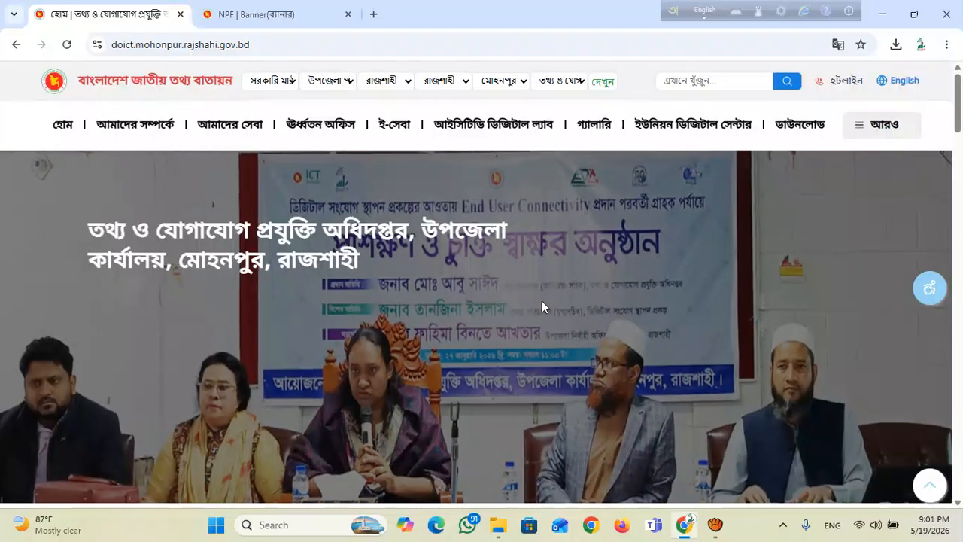